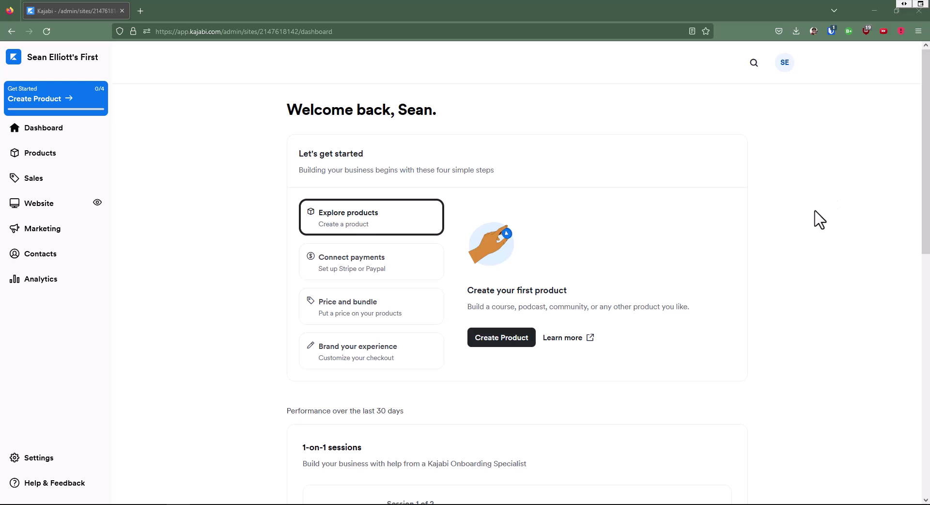
Open the site's Domain settings and copy the default Kajabi subdomain address.
click(30, 468)
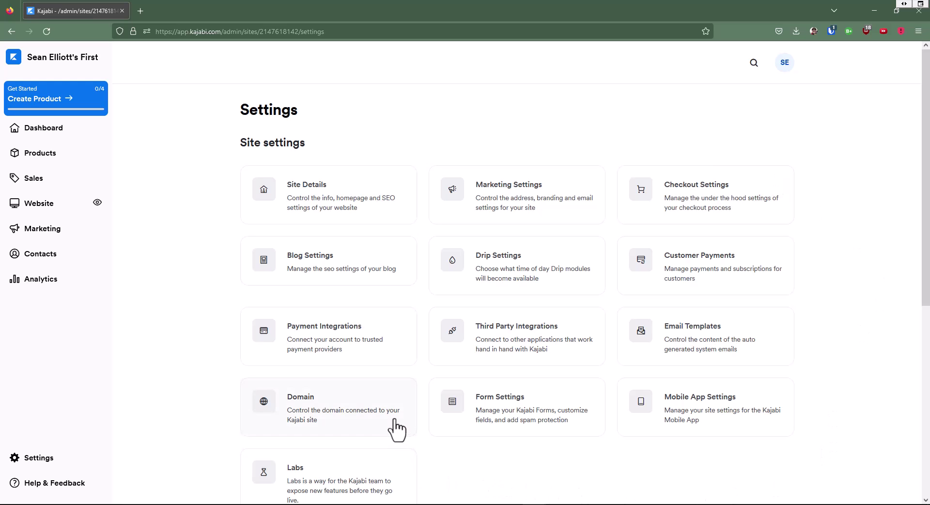
click(353, 413)
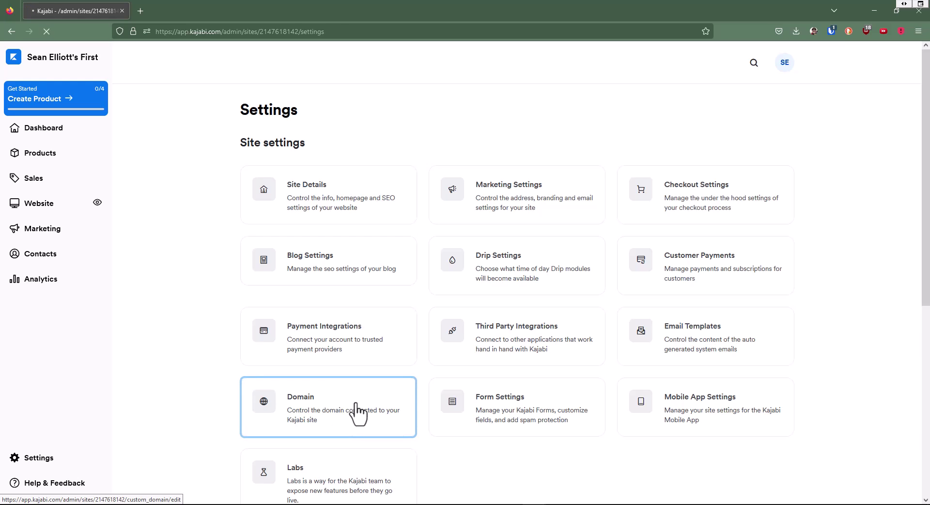
drag(557, 234, 461, 231)
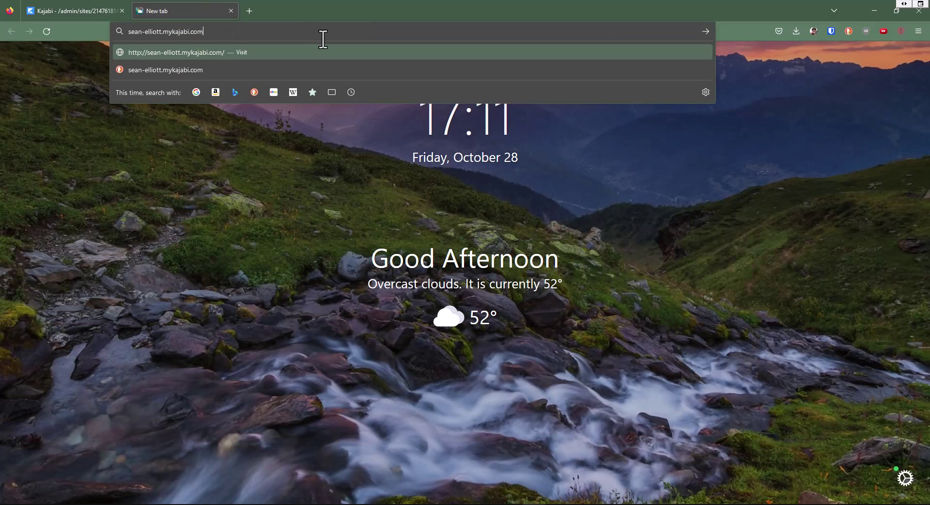
Visit the default Kajabi subdomain in a new browser tab, look over its homepage, and close the tab.
key(Return)
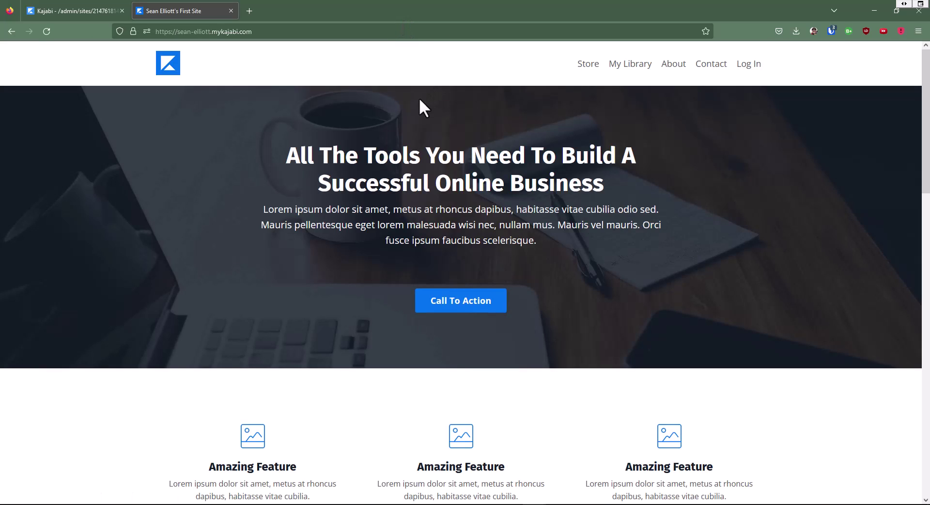
scroll(417, 160, down, 5)
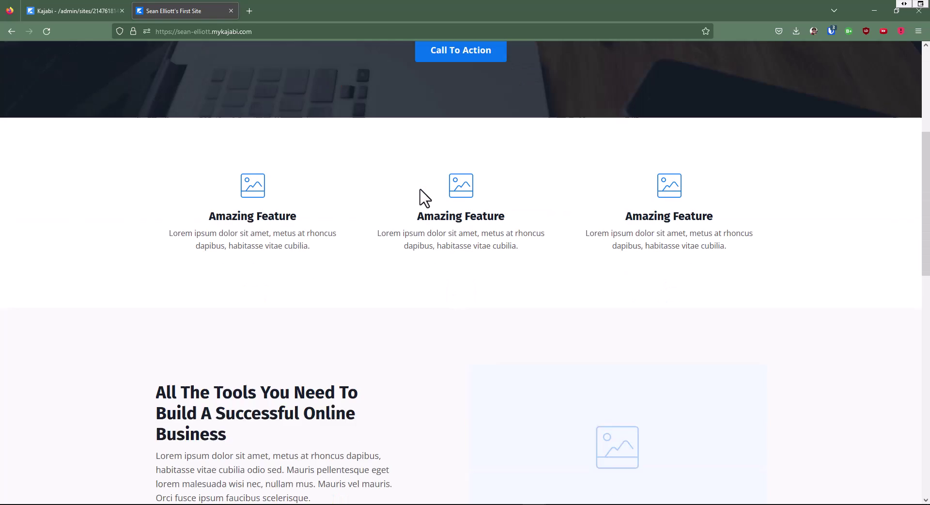
scroll(422, 189, up, 5)
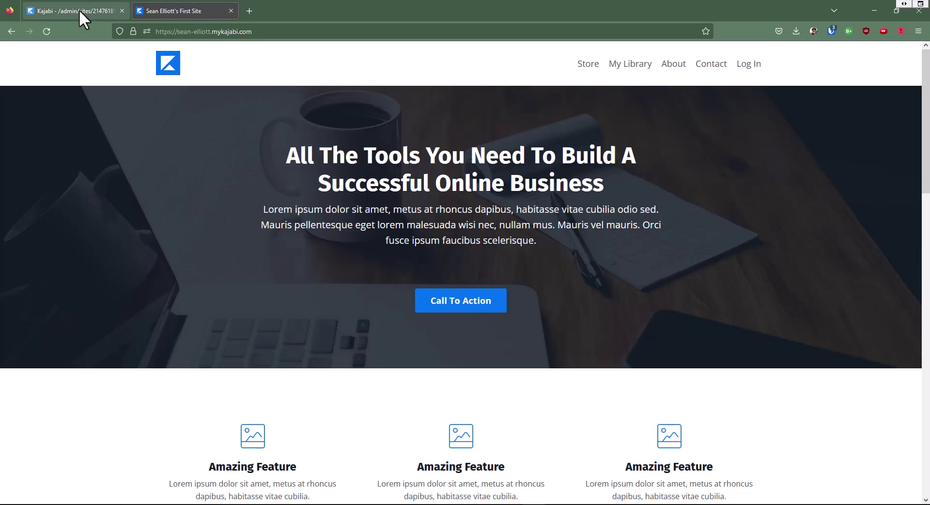
click(231, 10)
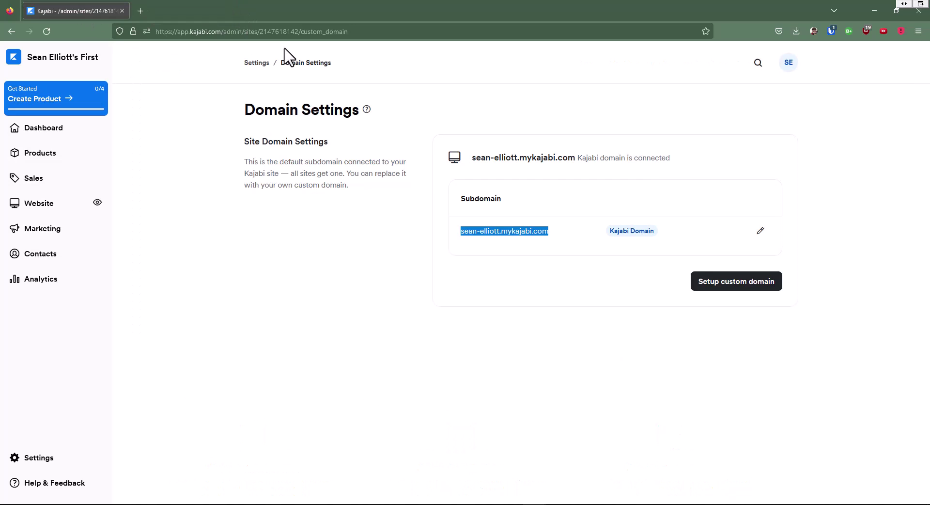
Start the custom domain setup with the Connect domain to Kajabi option and submit successwithmembershipsites.com as the domain name.
click(740, 285)
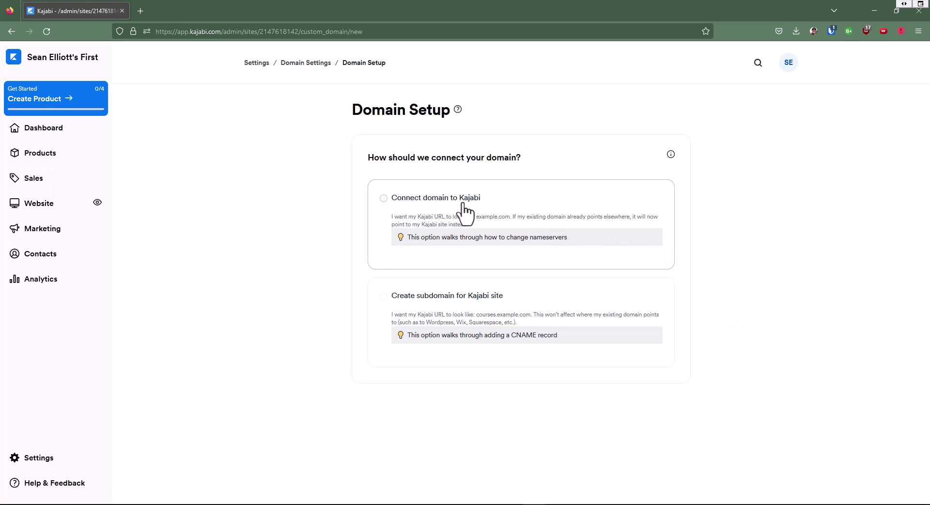
click(383, 199)
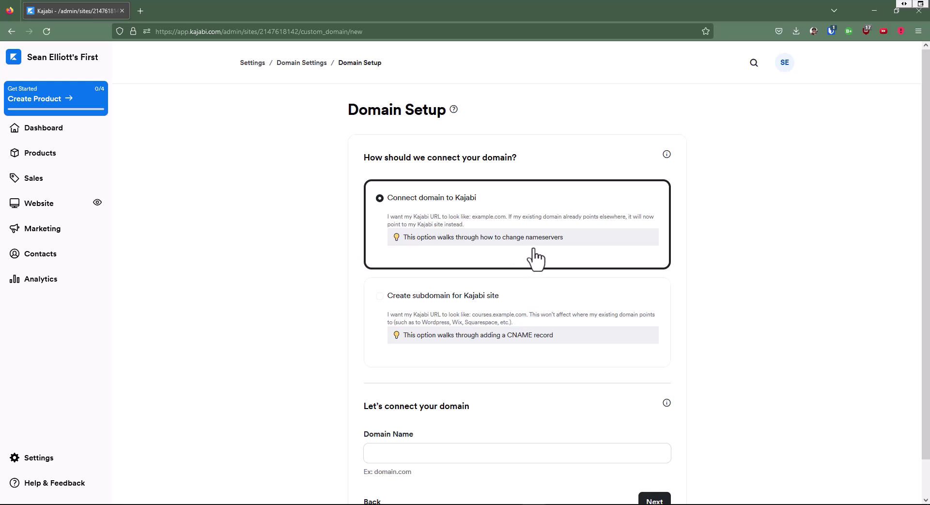
scroll(536, 260, down, 1)
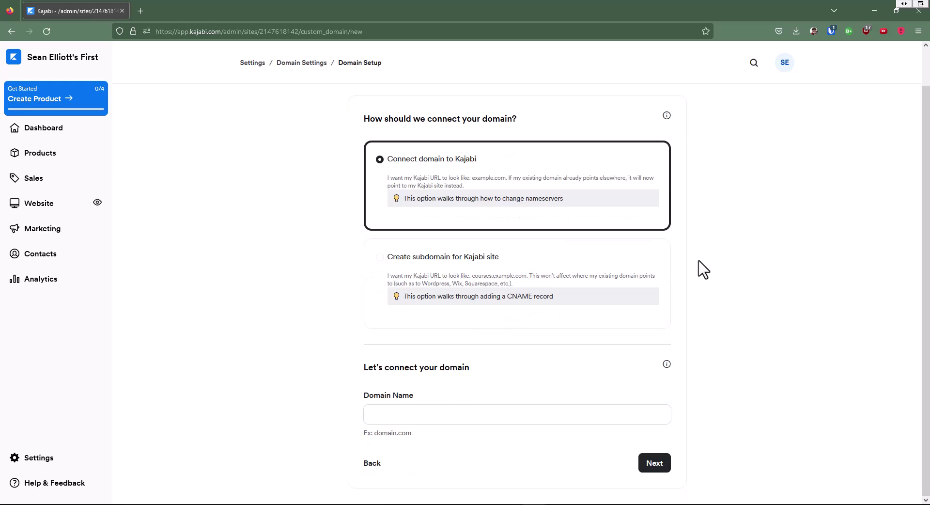
click(422, 415)
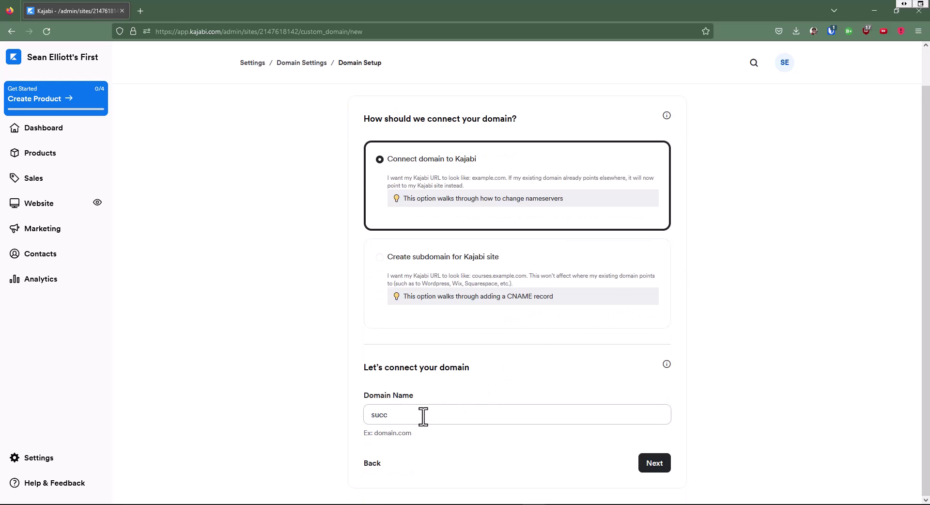
text(successwithmembershipsites.com)
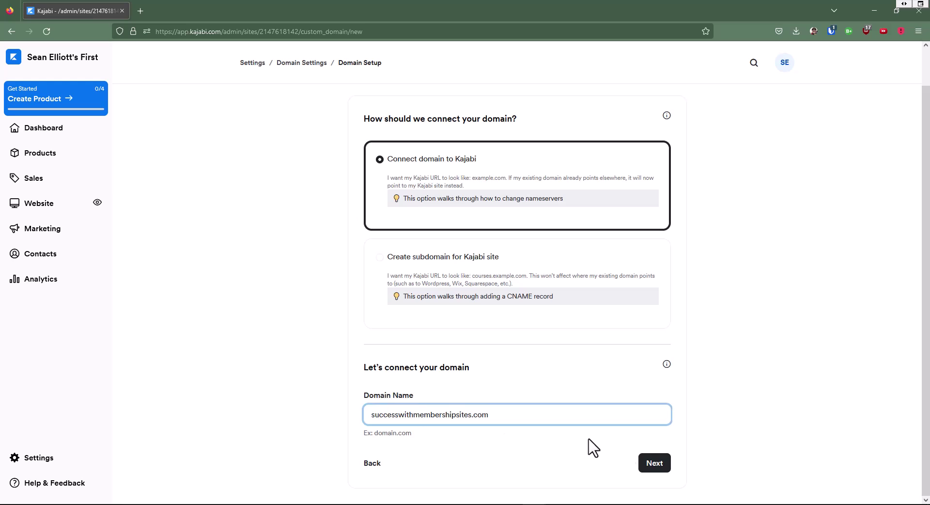
click(655, 465)
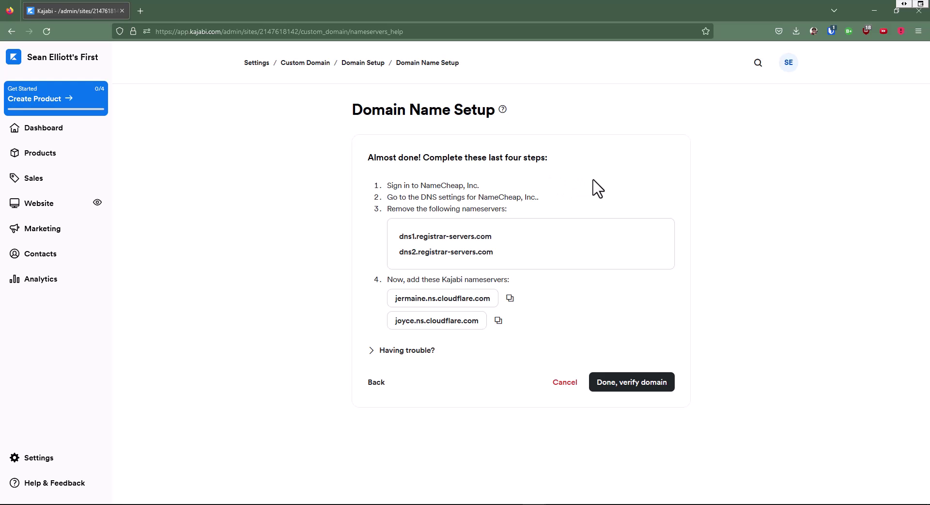
Read the setup instructions about signing in to the registrar and the nameservers listed for removal.
drag(387, 185, 515, 181)
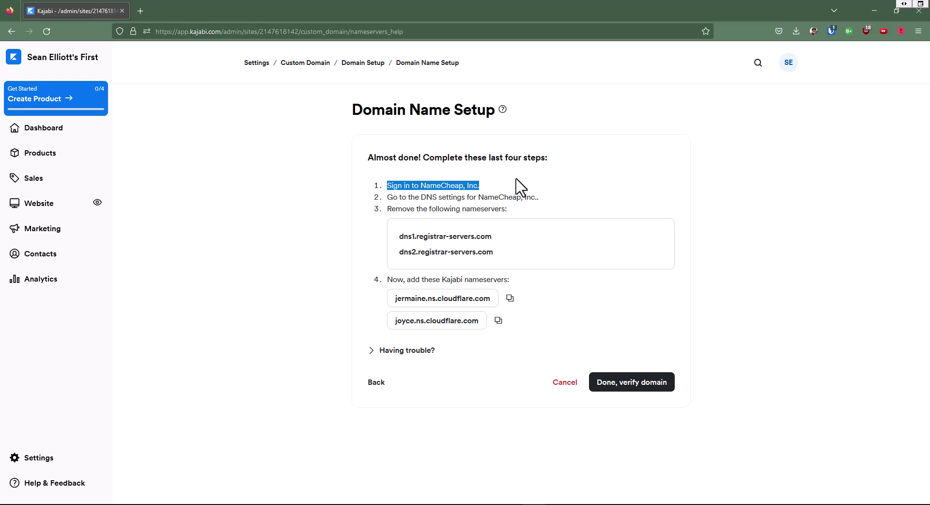
click(500, 185)
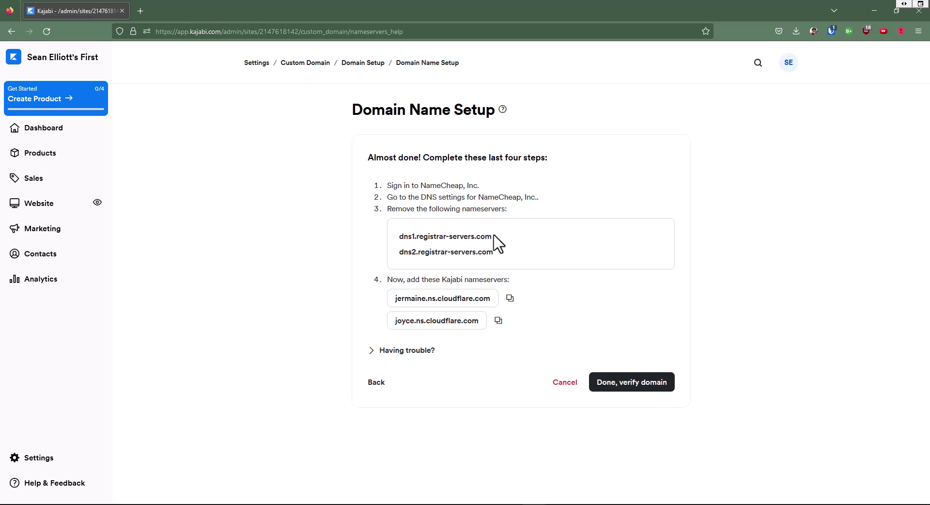
drag(498, 244, 415, 238)
click(527, 249)
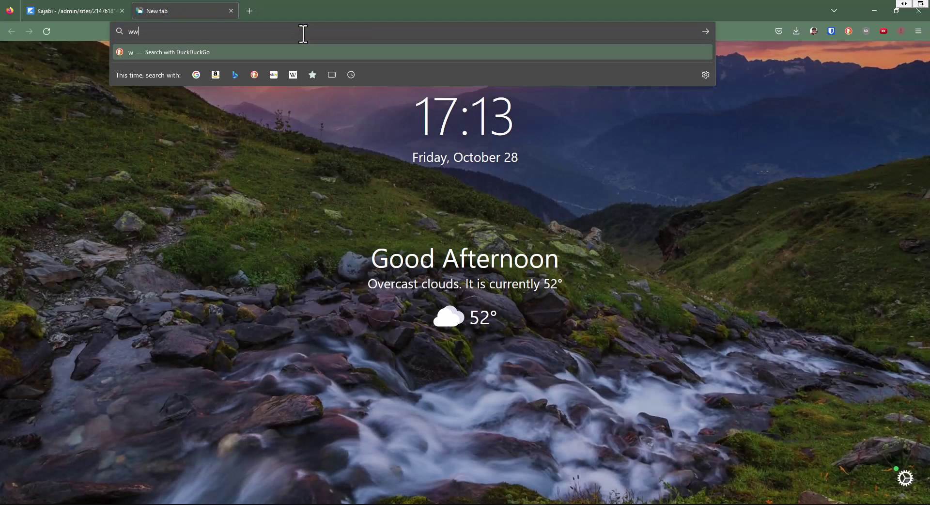
text(eap.com)
key(Return)
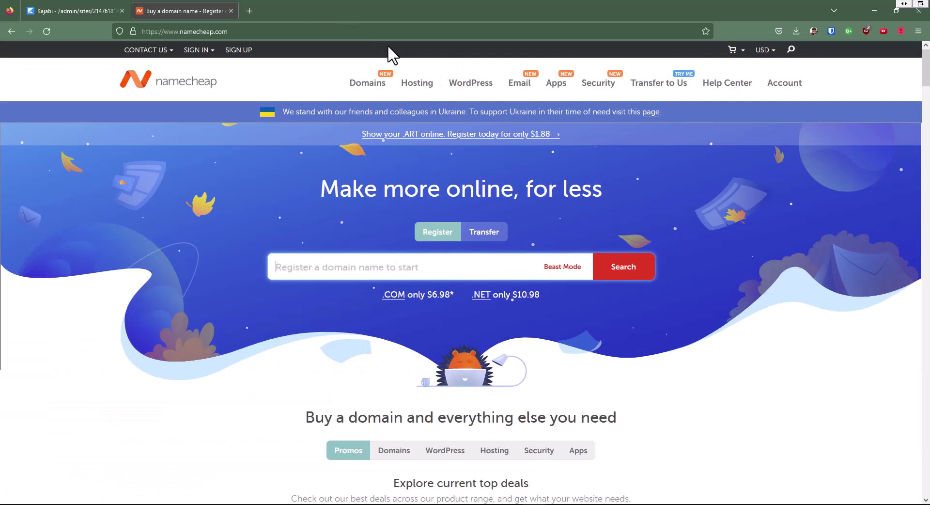
mouse_move(200, 56)
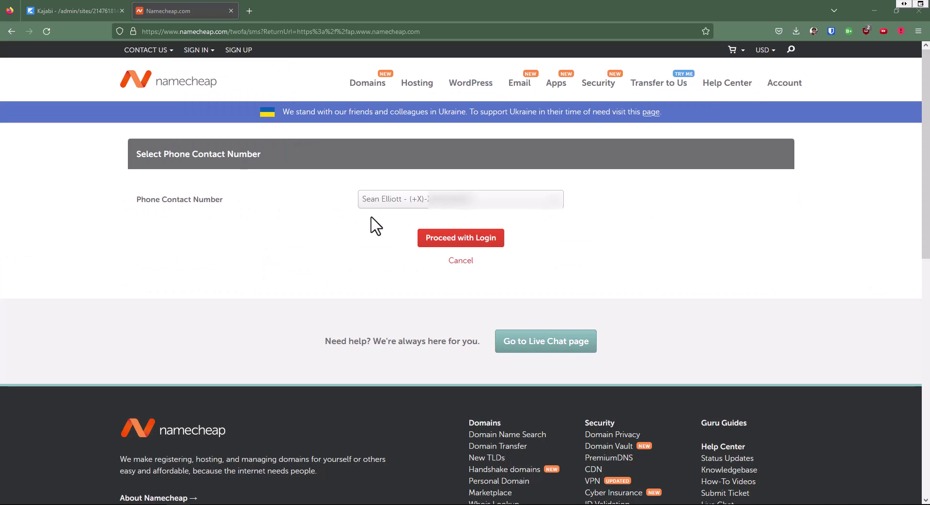
click(464, 241)
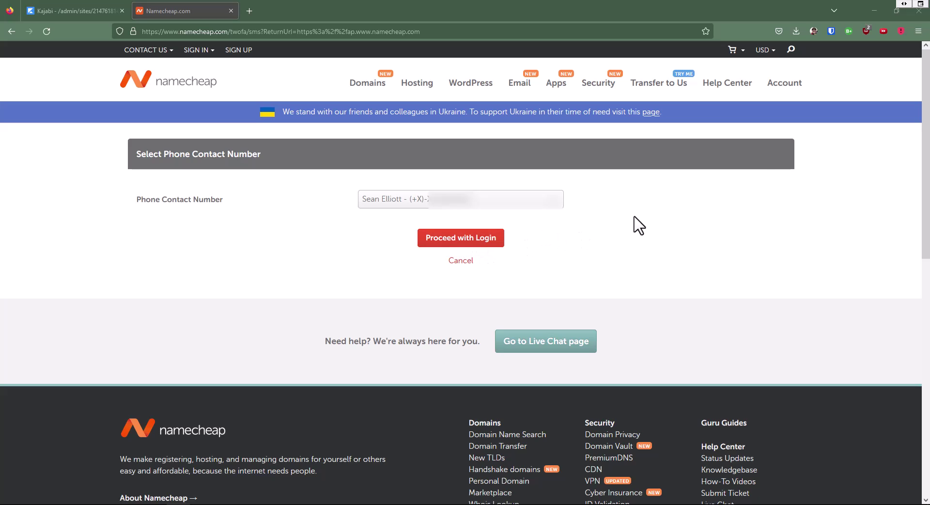
click(475, 240)
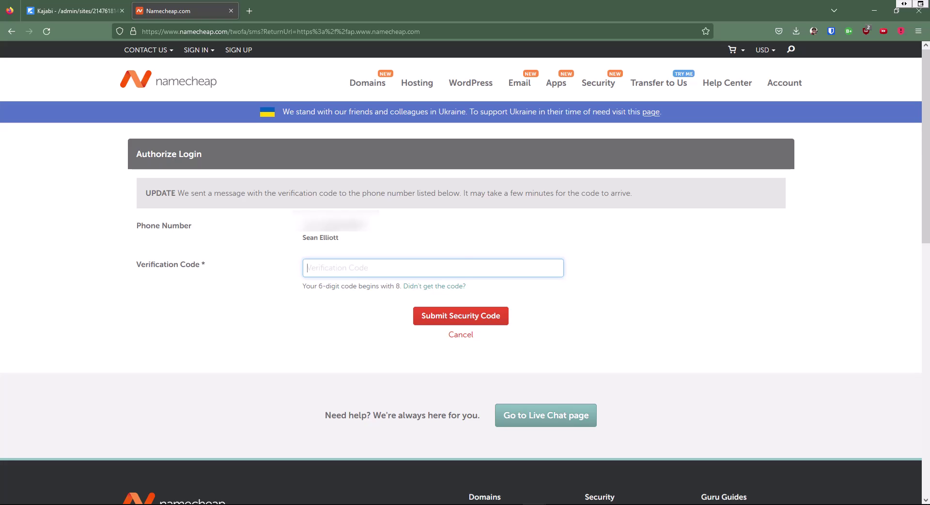
Enter the verification code on the Authorize Login page and submit it to finish signing in.
key(ctrl+v)
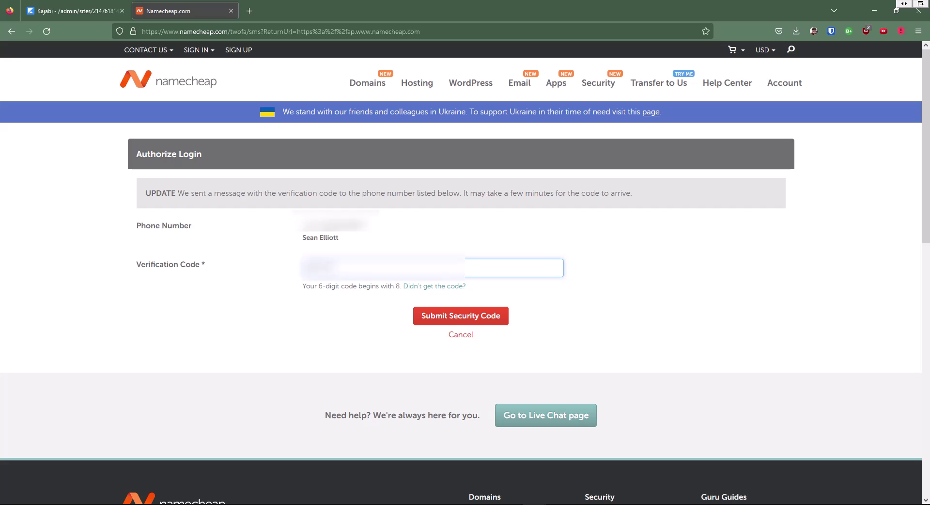
click(475, 323)
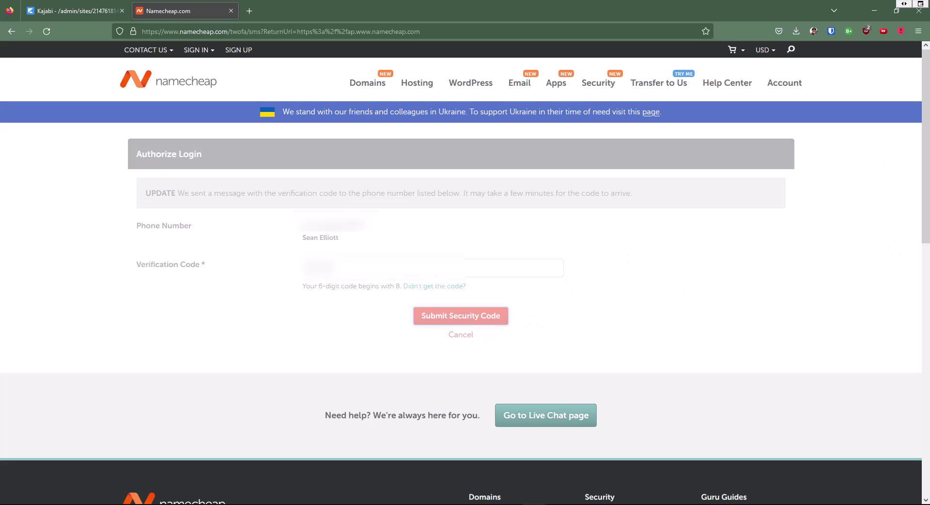
key(Return)
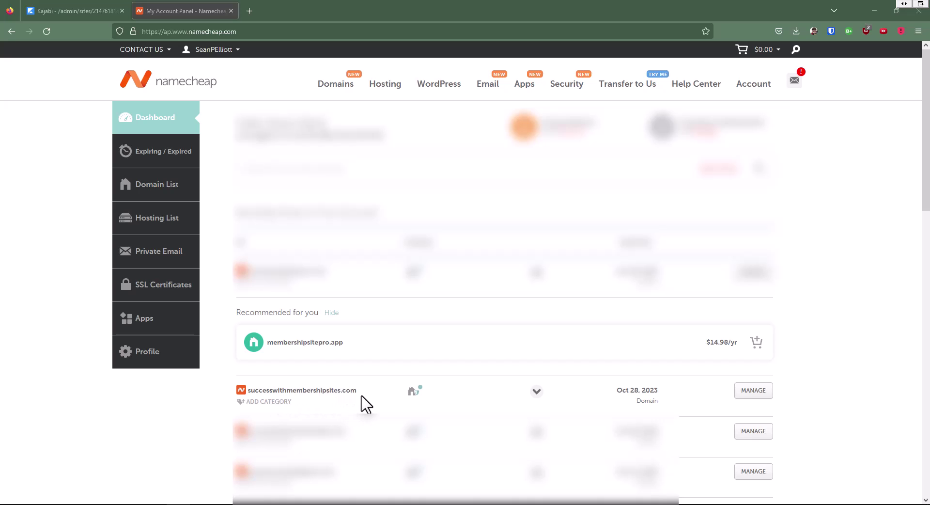
Open the management page for successwithmembershipsites.com, compare it with Kajabi's instructions, and set its nameservers option to Custom DNS.
click(754, 394)
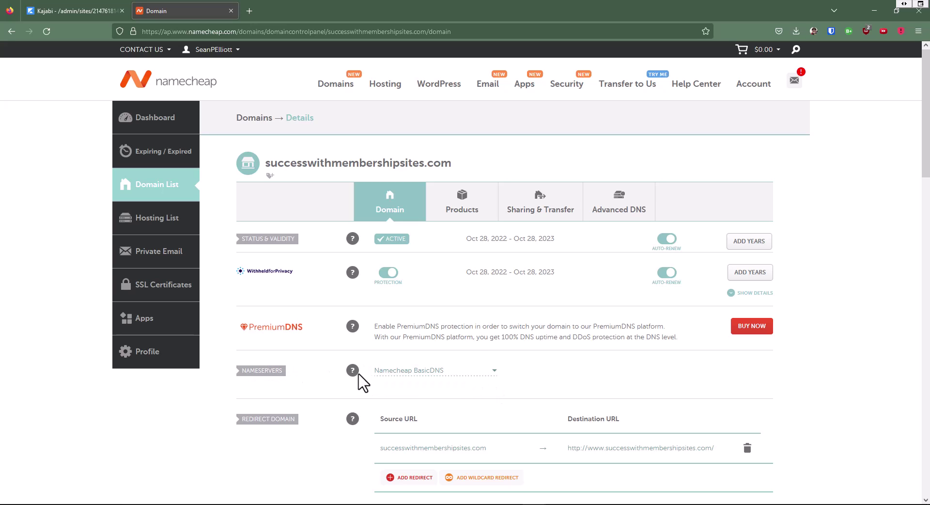
mouse_move(353, 376)
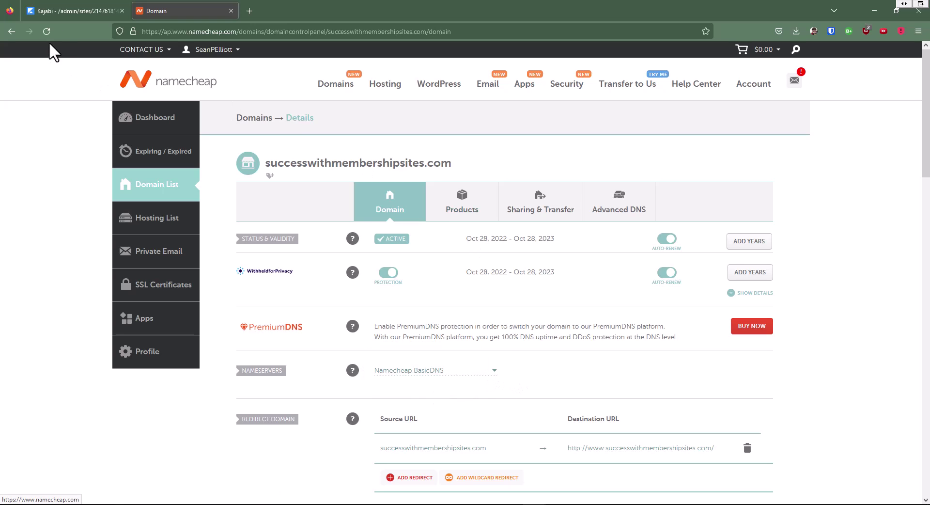
click(64, 11)
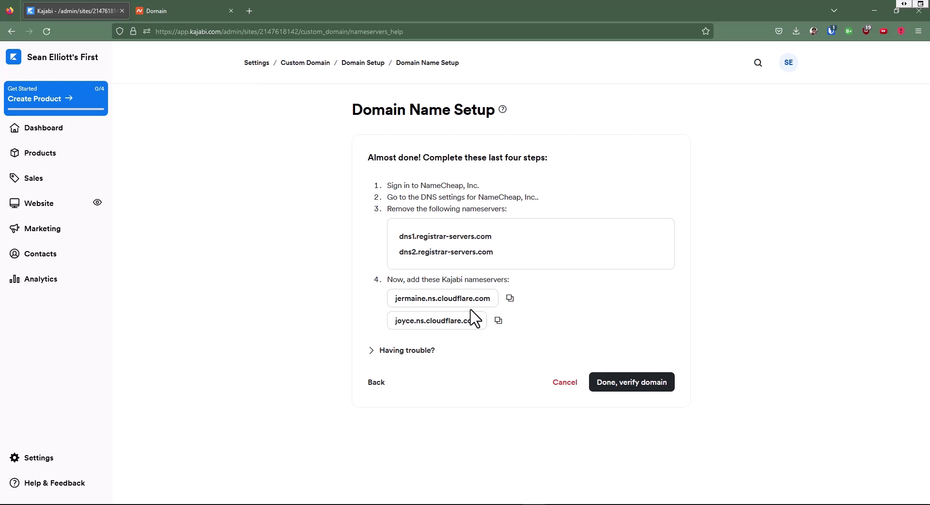
click(180, 11)
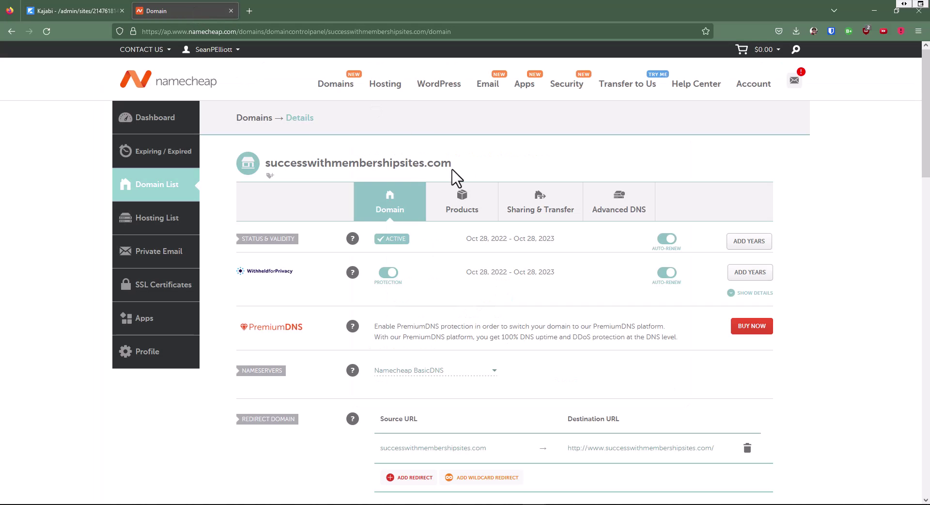
click(493, 372)
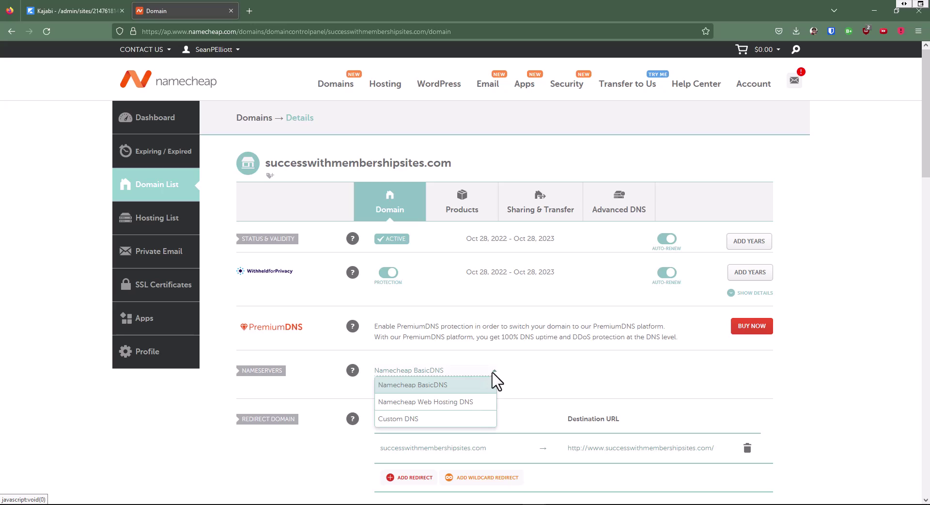
click(398, 418)
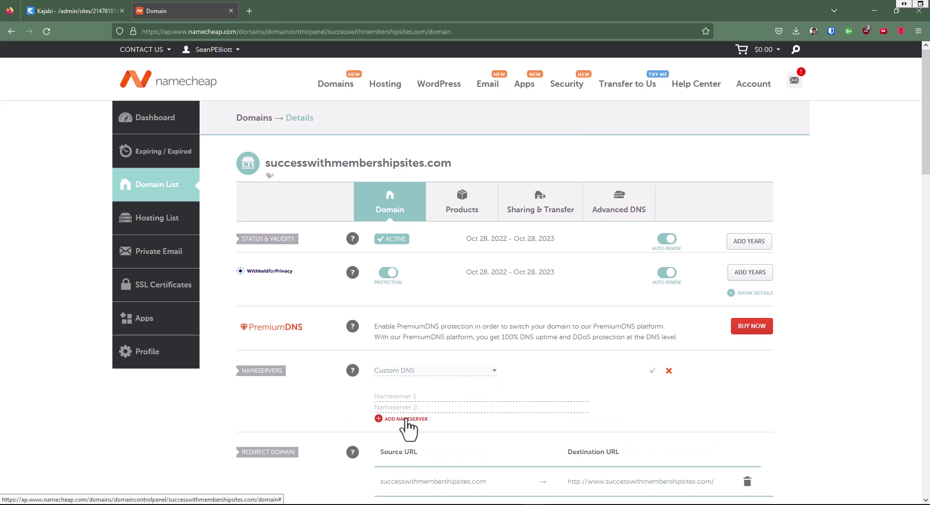
Copy jermaine.ns.cloudflare.com from the Kajabi setup page and enter it as Nameserver 1 in Namecheap.
click(65, 10)
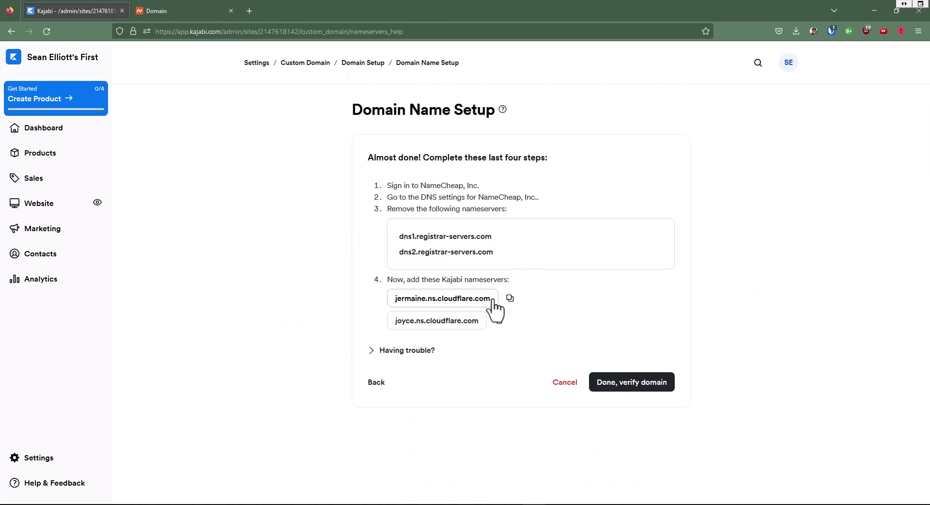
click(509, 297)
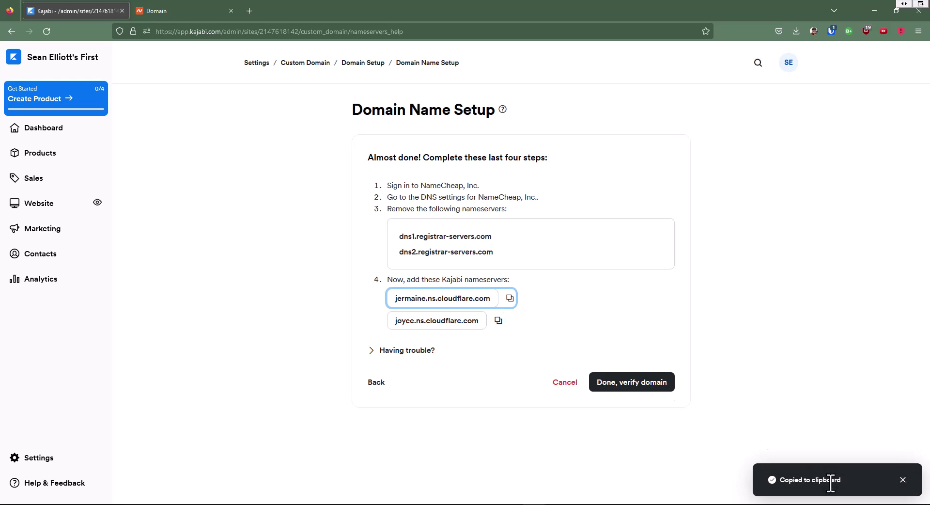
click(196, 11)
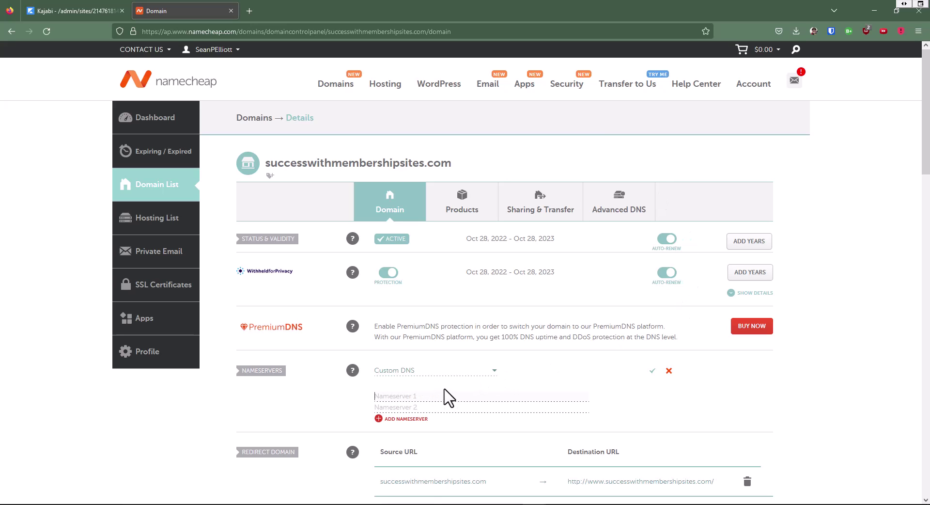
key(ctrl+v)
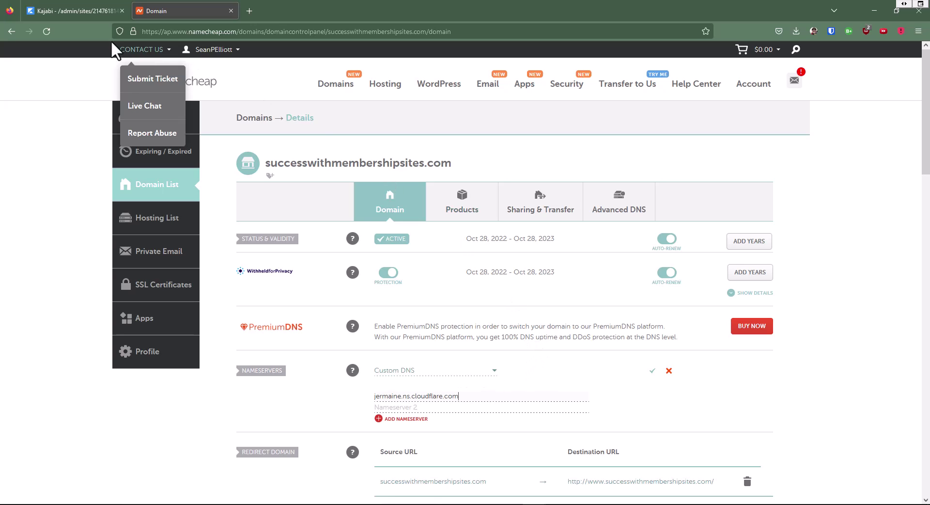
Copy joyce.ns.cloudflare.com from the Kajabi setup page and enter it as Nameserver 2 in Namecheap.
click(84, 10)
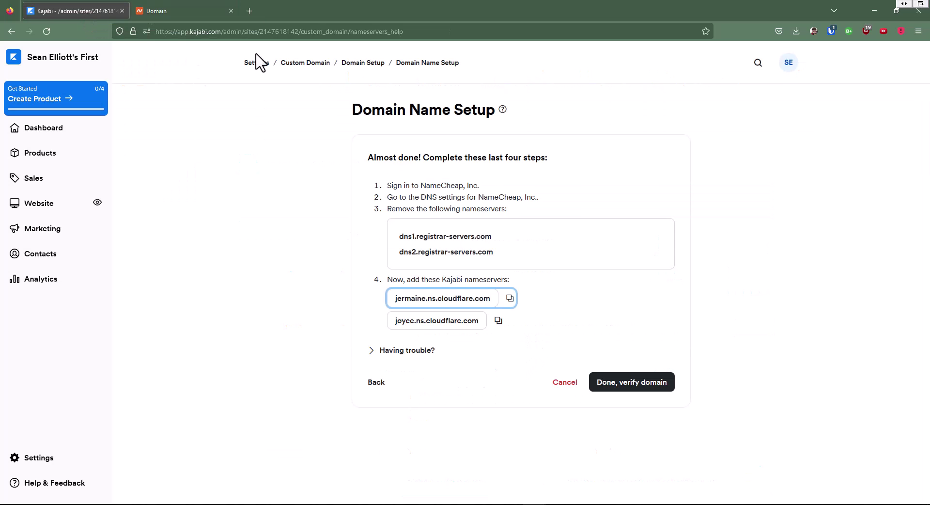
click(497, 321)
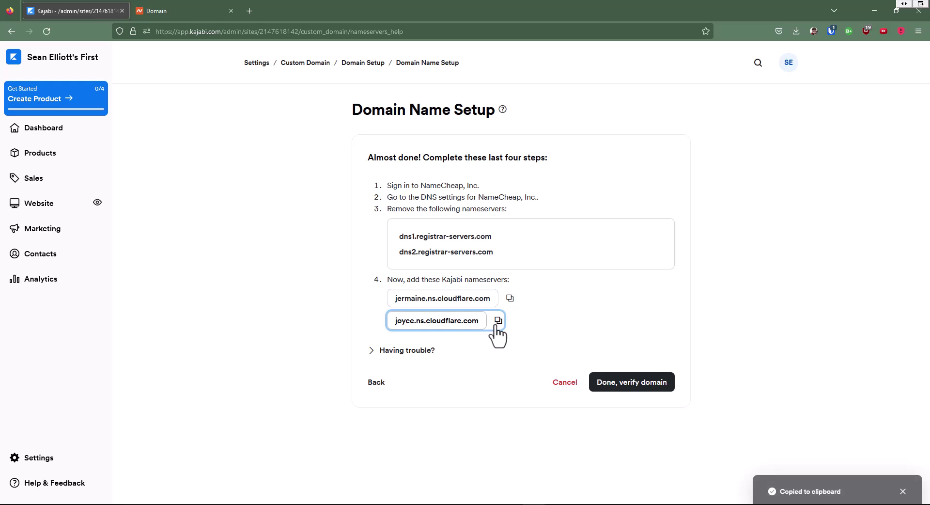
click(186, 13)
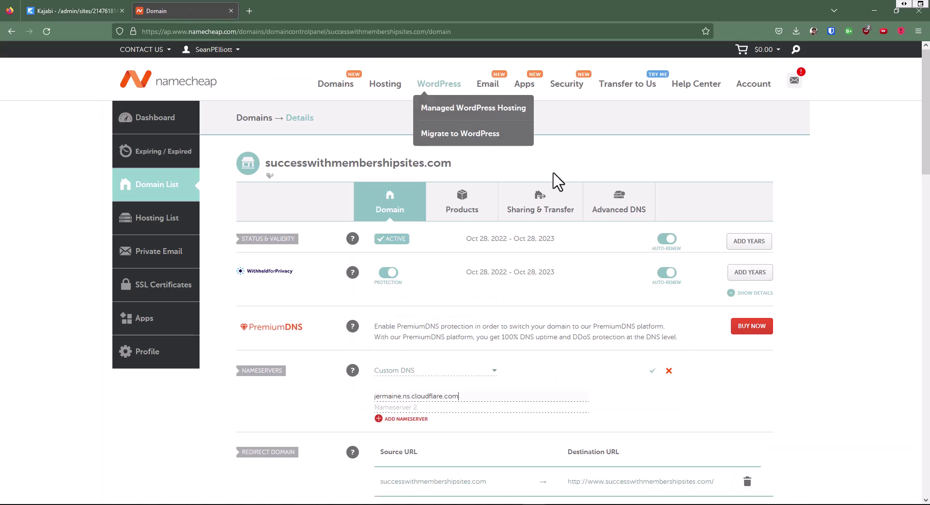
click(404, 408)
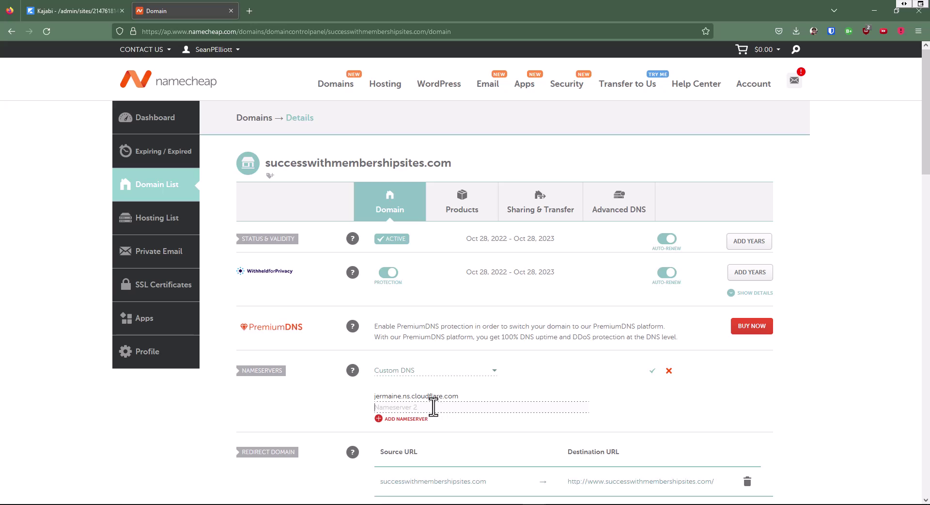
key(ctrl+v)
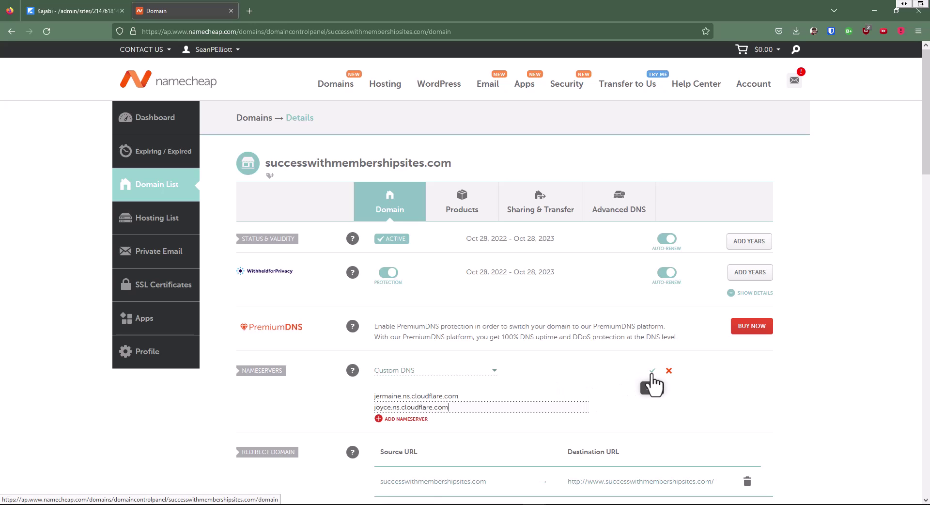
Save the custom nameservers in Namecheap and return to Kajabi's Domain Name Setup page to verify the domain.
click(652, 371)
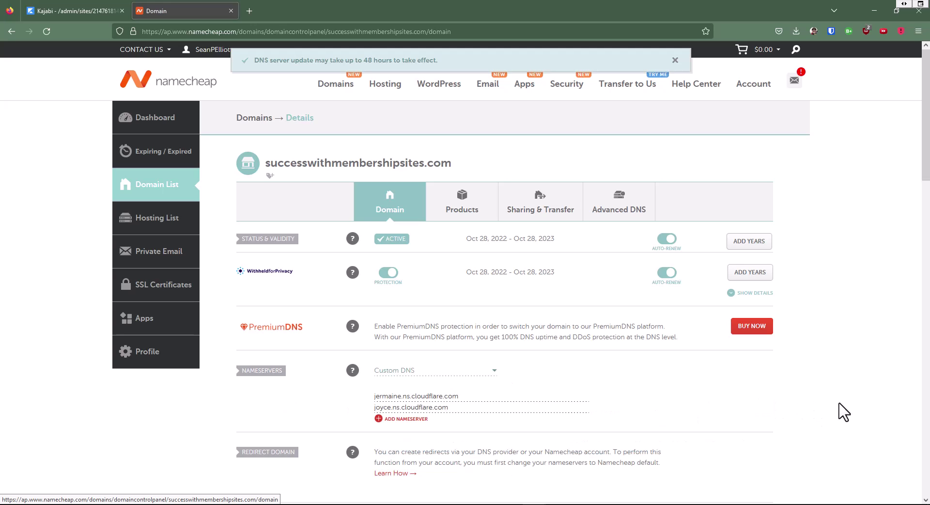
click(59, 10)
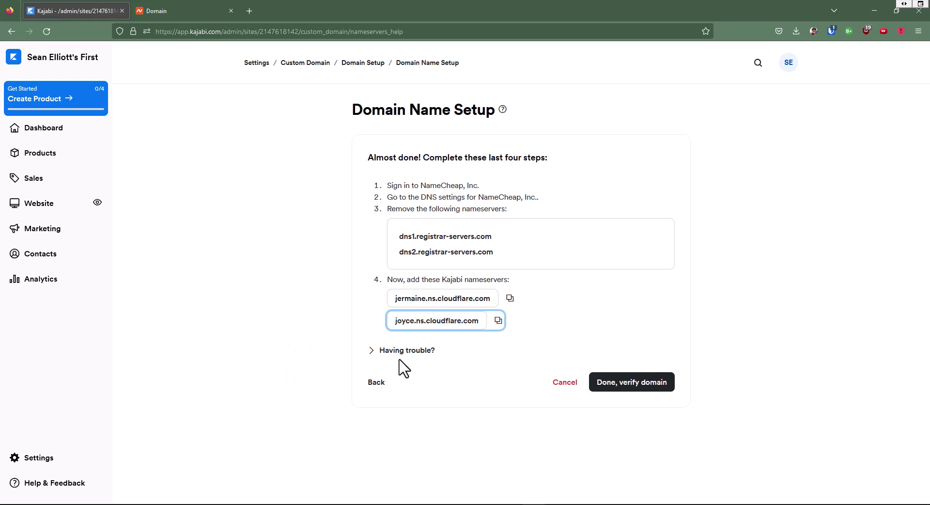
click(647, 395)
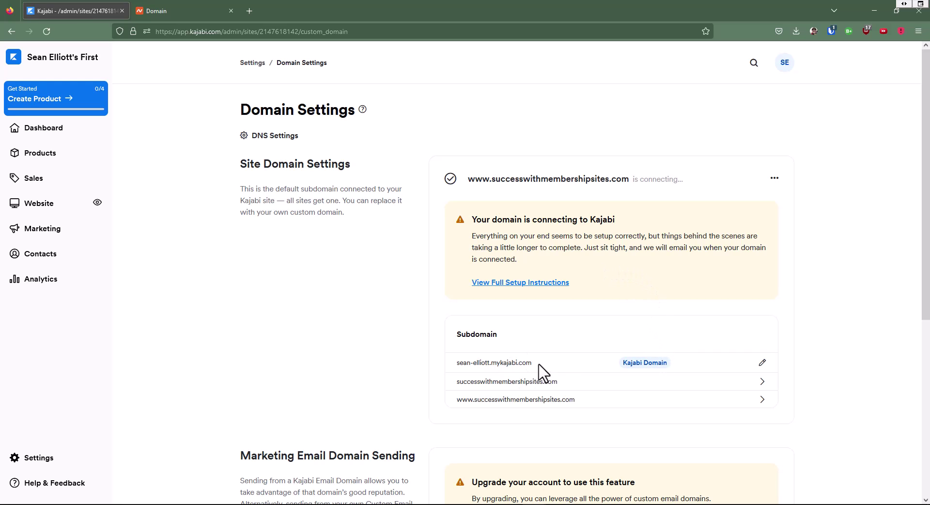
Examine the subdomain list, the rename option for the default Kajabi subdomain, and the Marketing Email Domain Sending section in Domain Settings.
drag(456, 363, 536, 368)
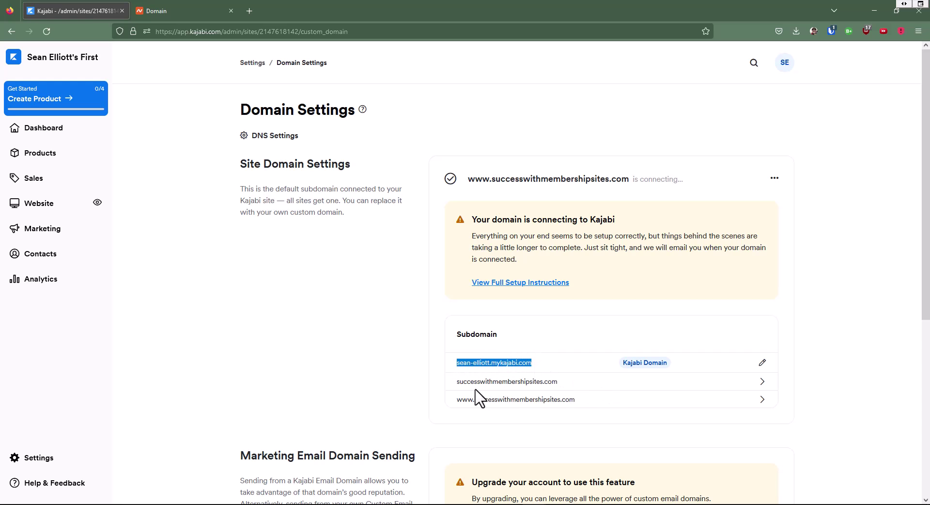
drag(456, 382, 573, 380)
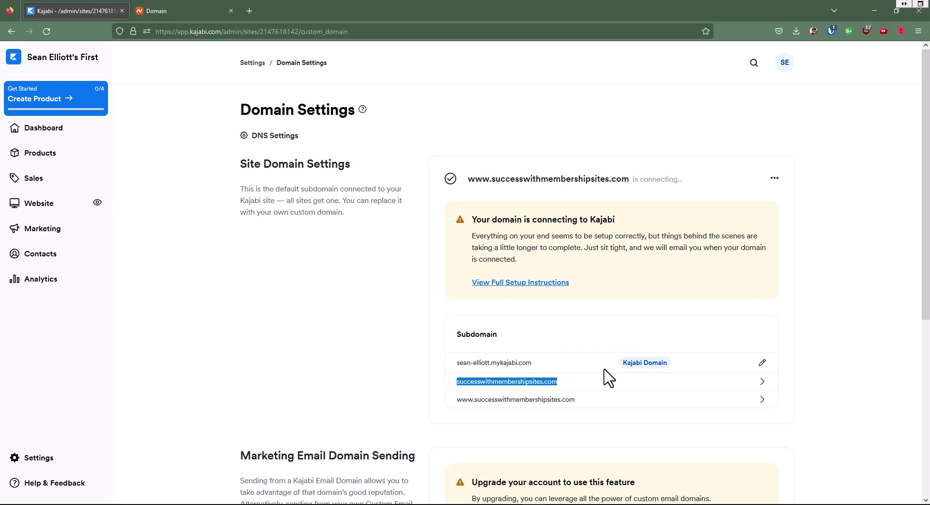
click(762, 363)
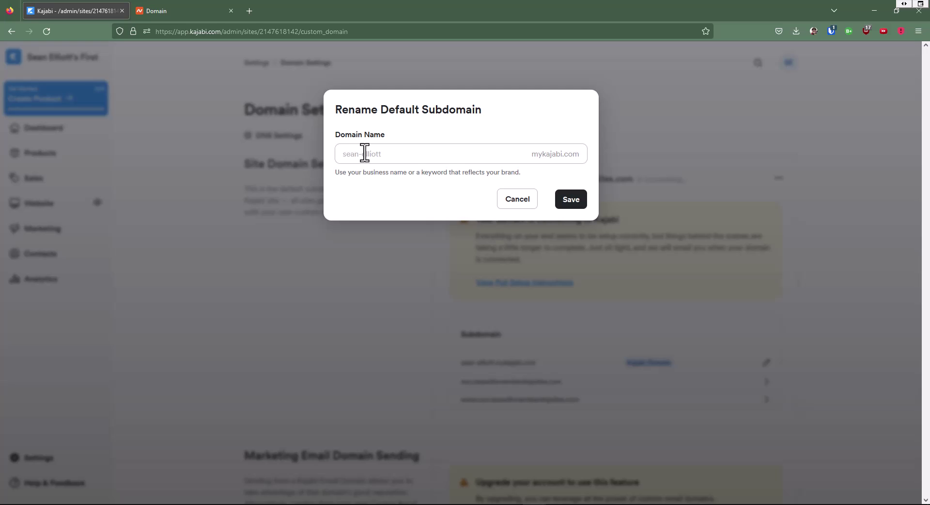
click(516, 205)
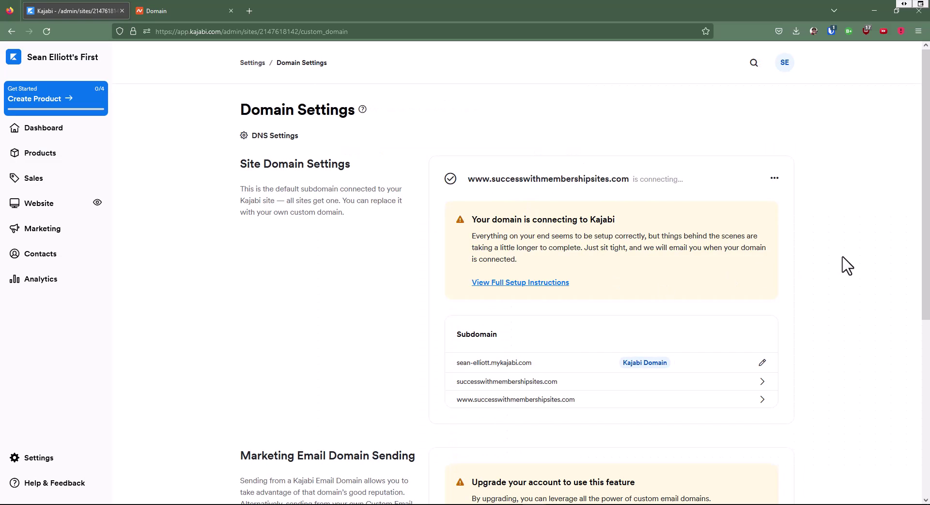
scroll(842, 262, down, 3)
scroll(783, 283, down, 3)
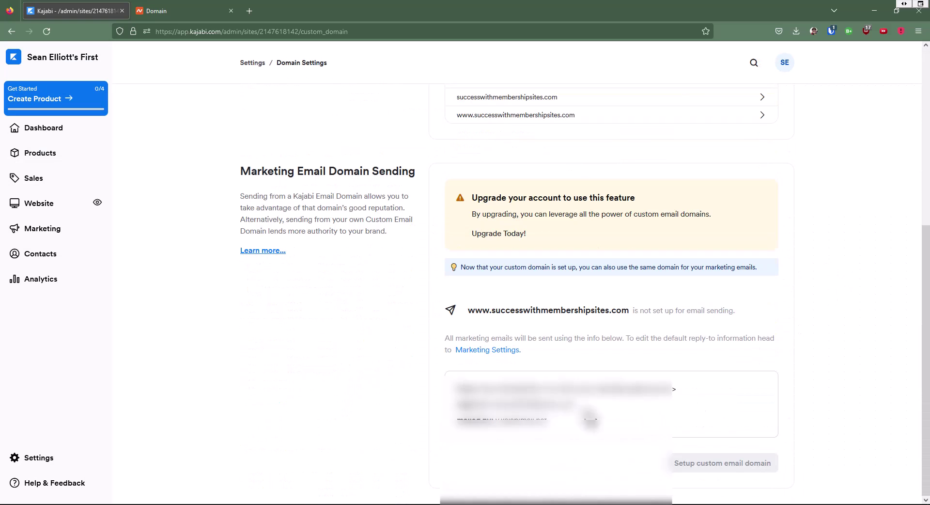
scroll(631, 410, up, 2)
scroll(632, 416, down, 1)
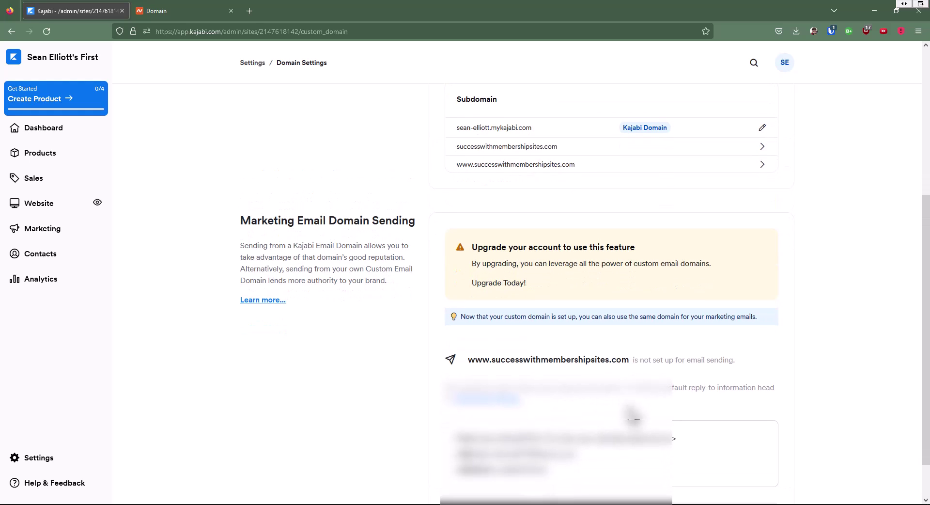